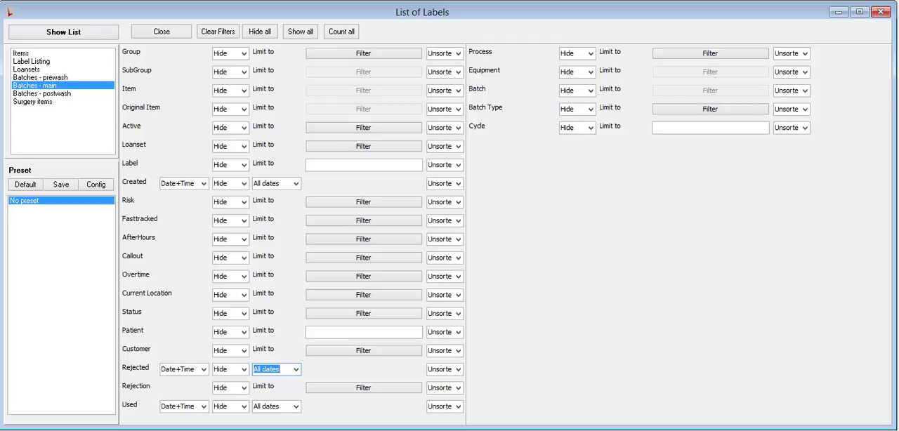
# - Compare the fields of the Surgery items, Batches - main and Items lists, and select Label Listing as the list type
pyautogui.click(46, 103)
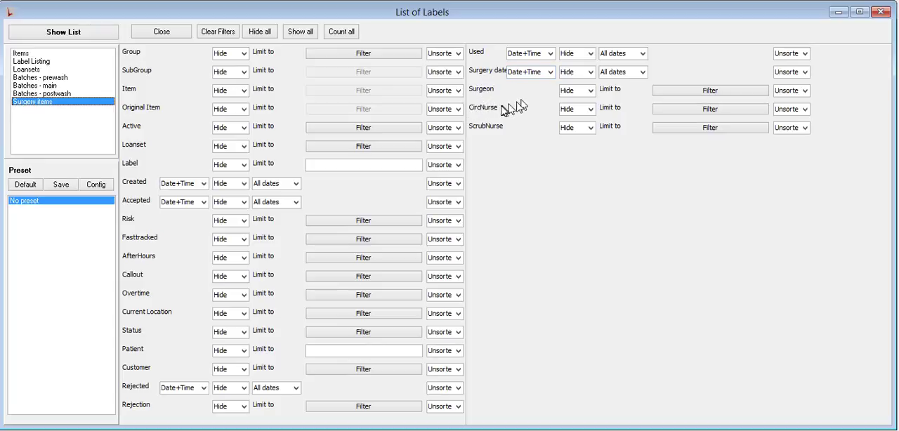
pyautogui.click(285, 56)
pyautogui.click(39, 64)
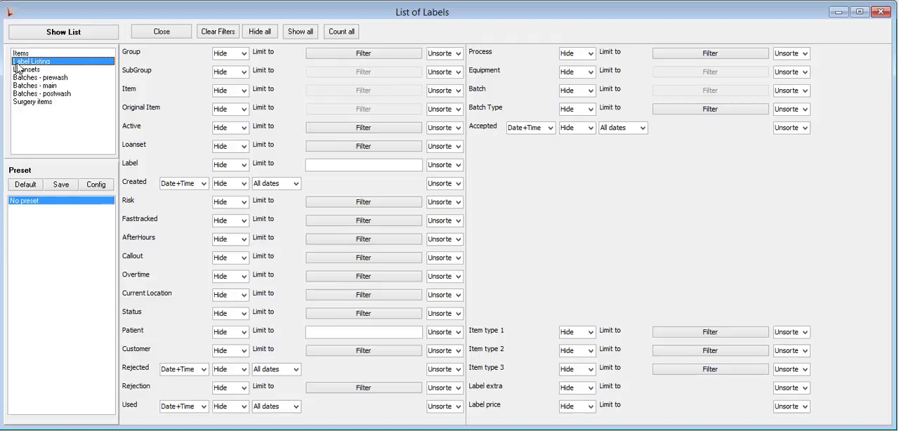
pyautogui.click(44, 85)
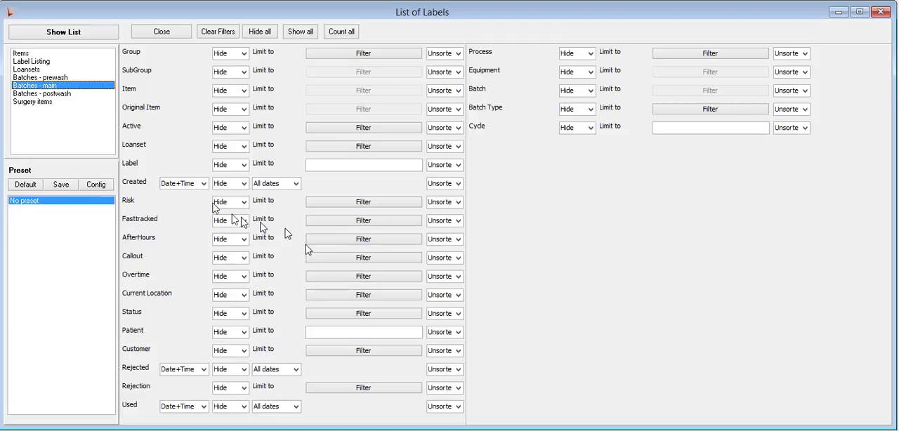
pyautogui.click(22, 54)
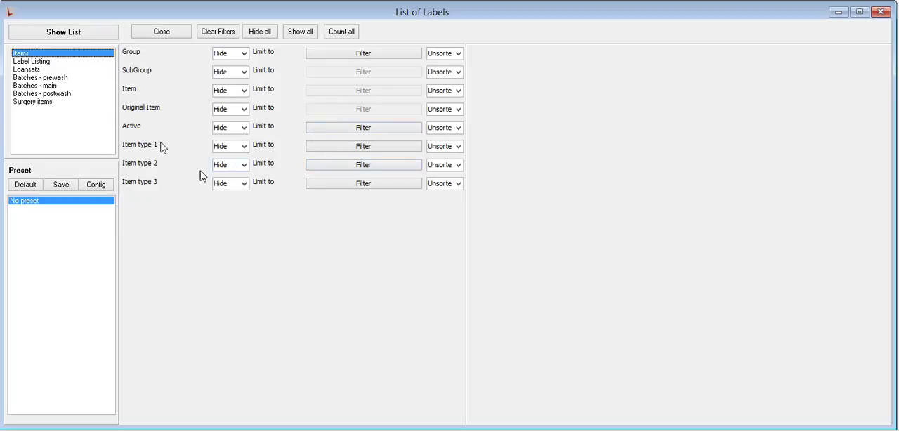
pyautogui.click(41, 62)
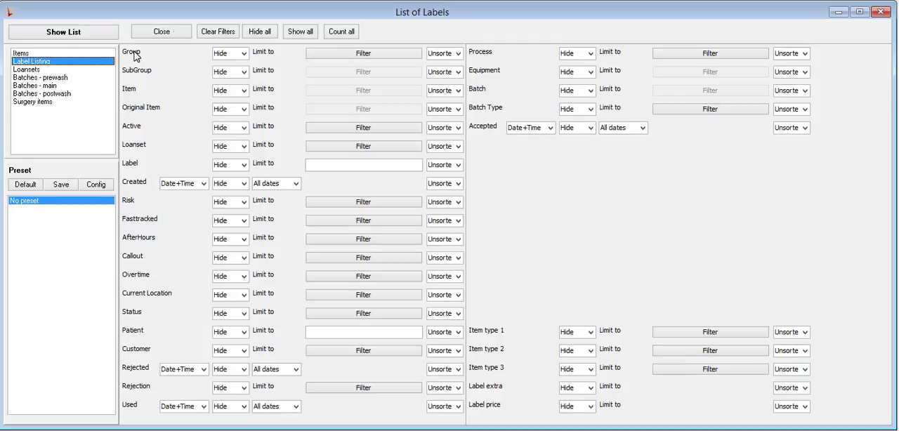
# - Limit the label listing to the GENERAL group and the EXTRA subgroup
pyautogui.doubleClick(231, 55)
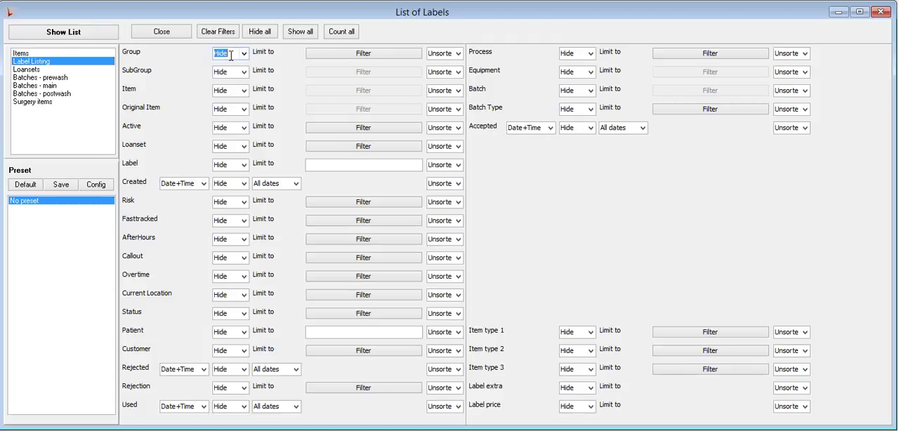
pyautogui.doubleClick(232, 54)
pyautogui.doubleClick(232, 55)
pyautogui.click(361, 56)
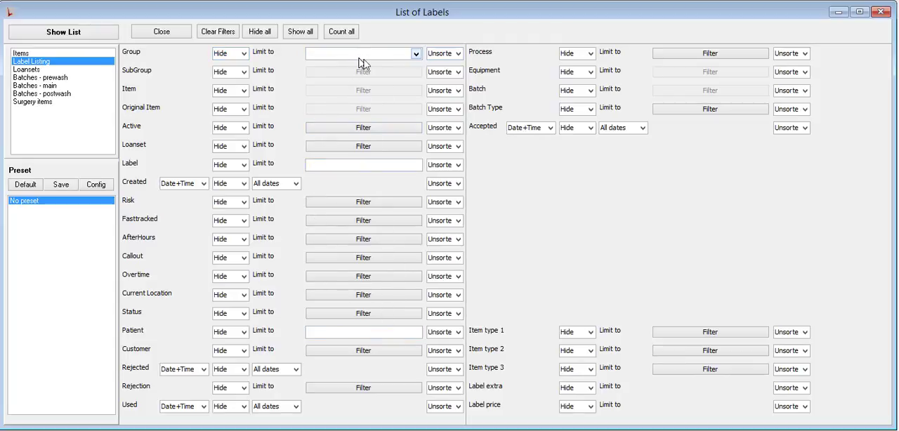
pyautogui.click(414, 54)
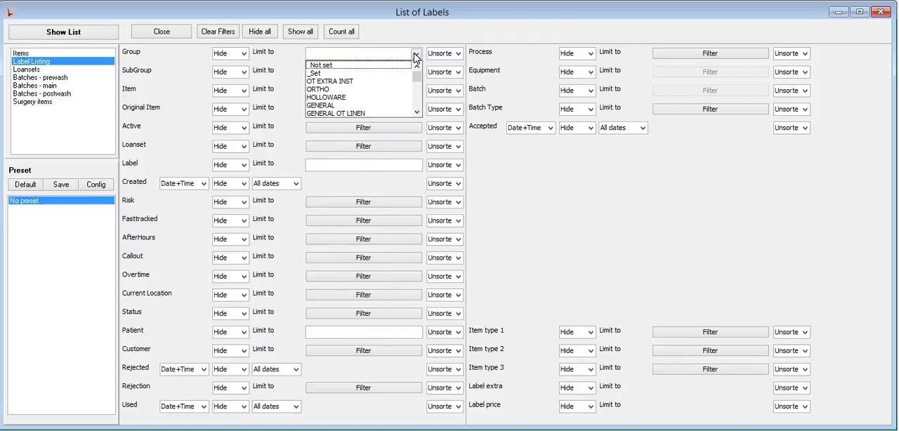
pyautogui.click(337, 105)
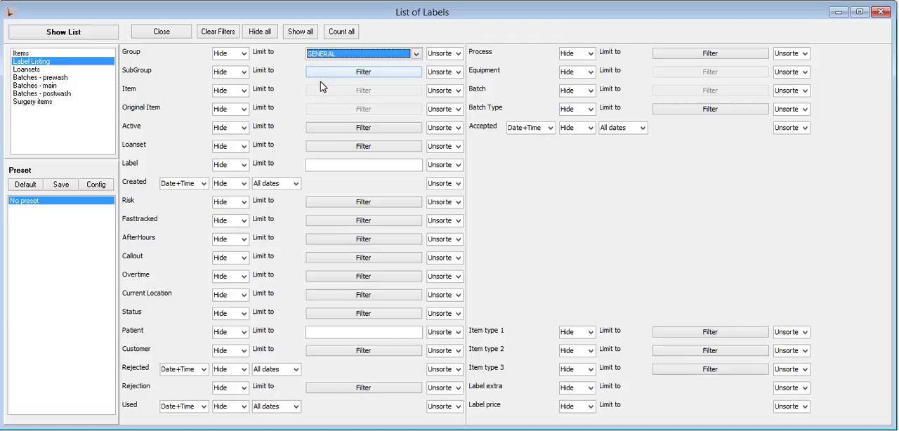
pyautogui.click(329, 73)
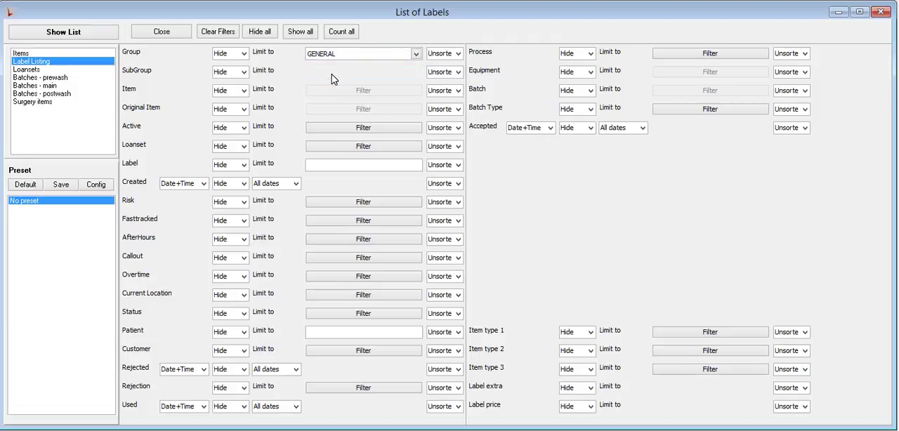
pyautogui.click(416, 73)
pyautogui.click(353, 116)
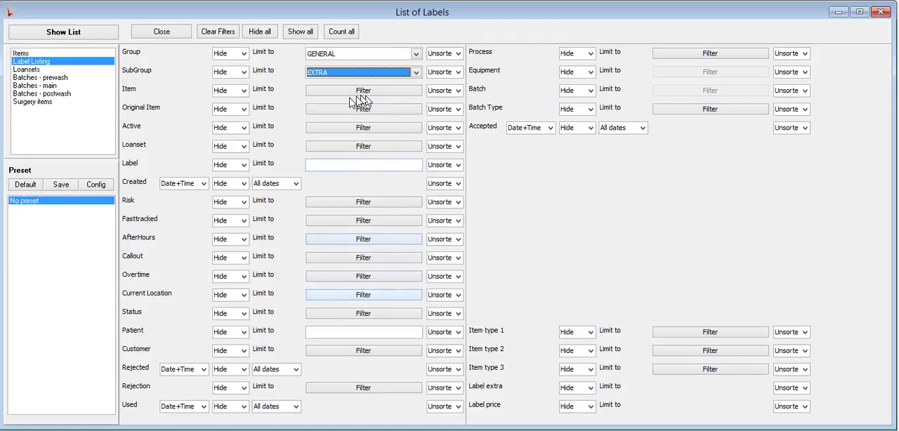
# - Clear all filters and limit the Group field to GENERAL again
pyautogui.click(233, 37)
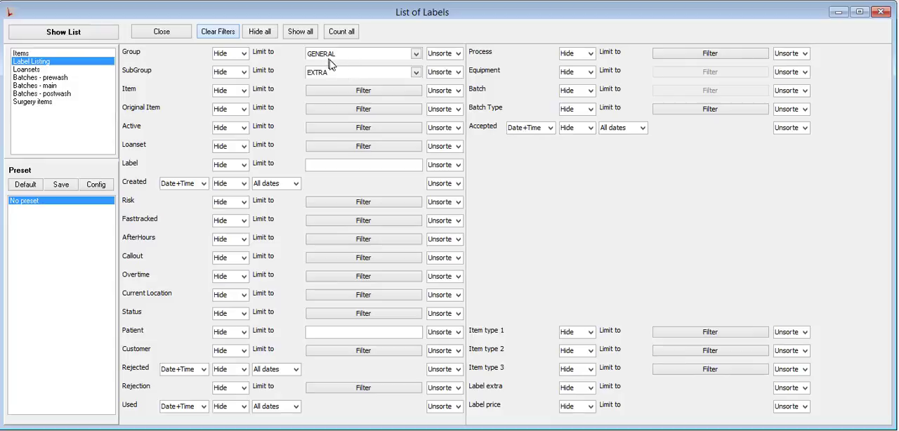
pyautogui.click(386, 55)
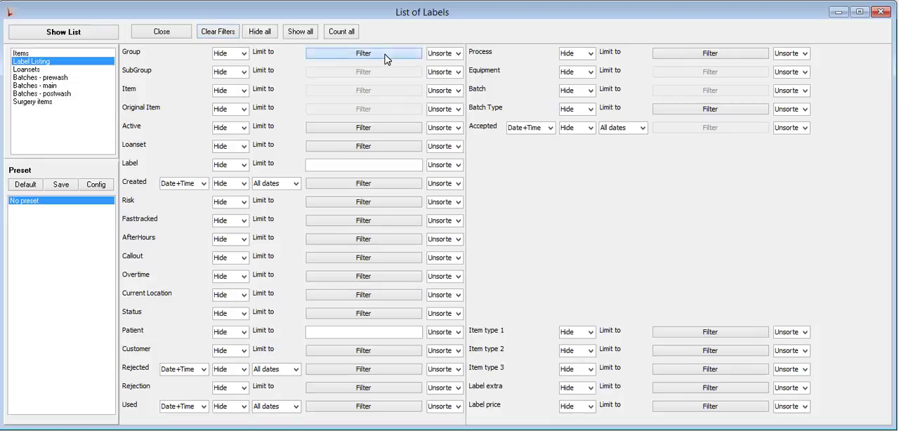
pyautogui.click(417, 54)
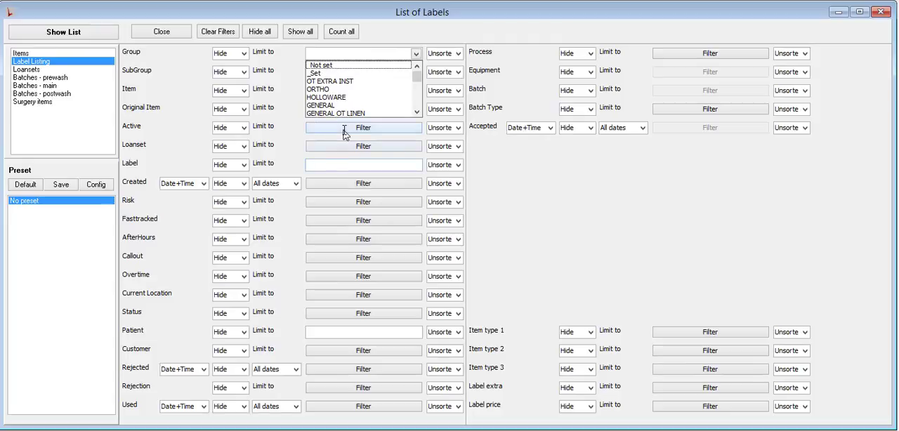
pyautogui.click(416, 114)
pyautogui.click(416, 114)
pyautogui.click(417, 114)
pyautogui.click(417, 114)
pyautogui.click(416, 114)
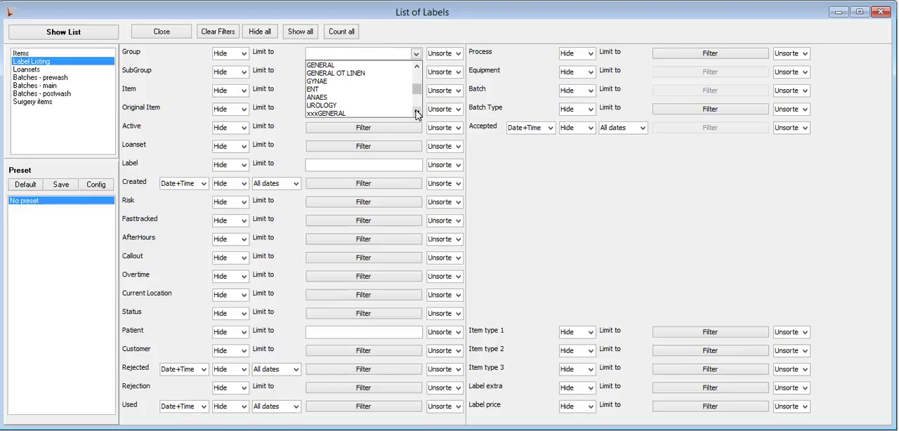
pyautogui.click(337, 65)
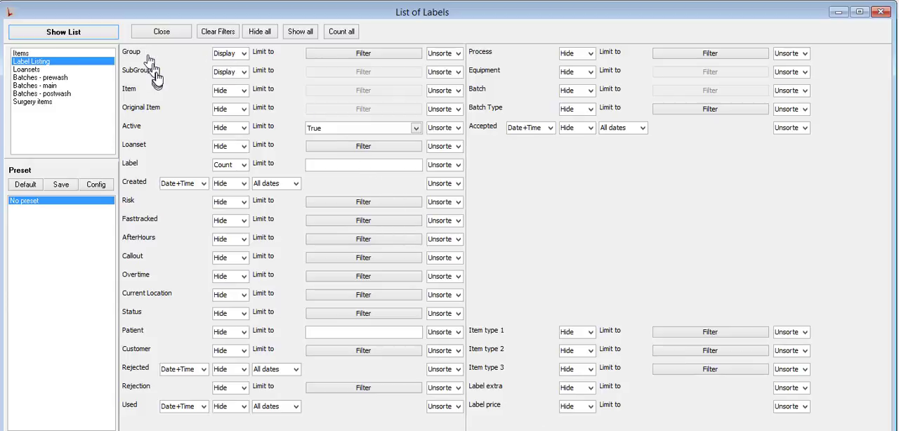
# - Set the Item field to Display, generate the label list and look through its rows in an enlarged results window
pyautogui.click(244, 91)
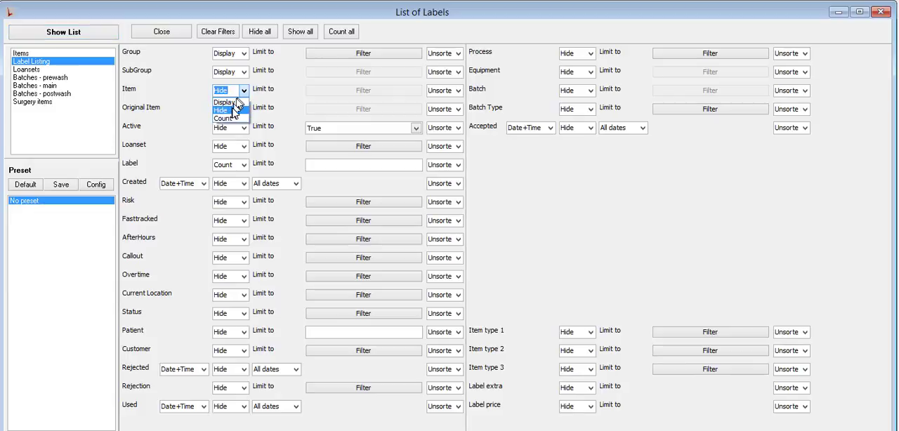
pyautogui.click(232, 102)
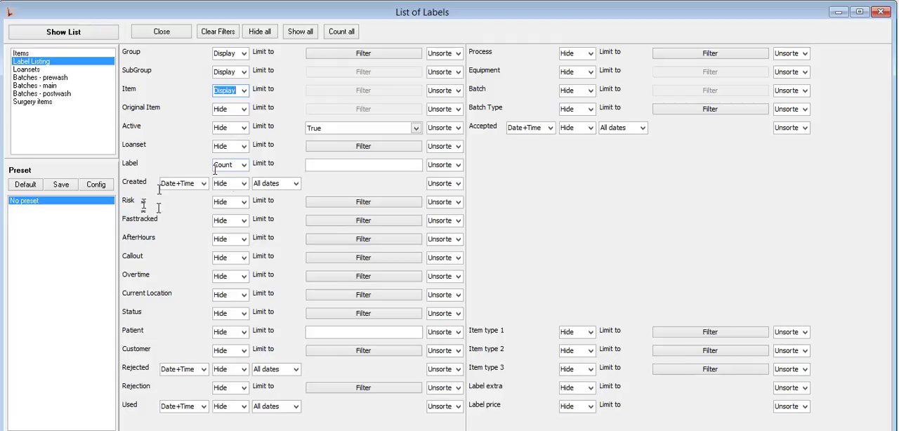
pyautogui.click(50, 31)
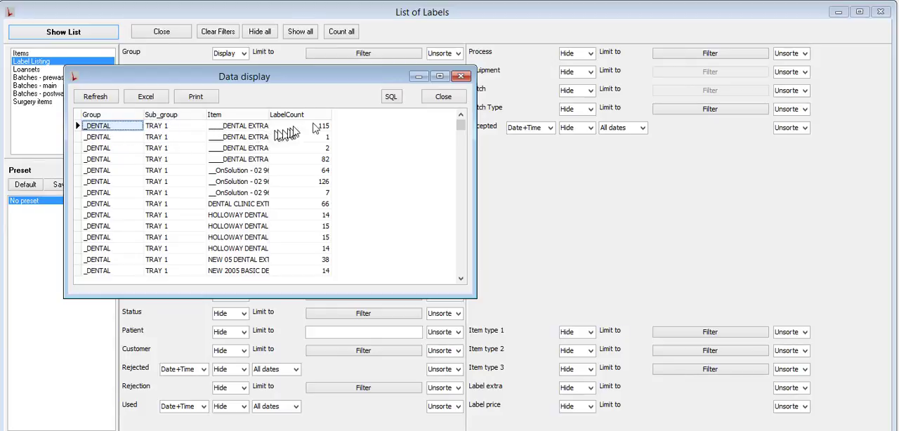
pyautogui.moveTo(219, 295); pyautogui.dragTo(219, 335)
pyautogui.click(461, 291)
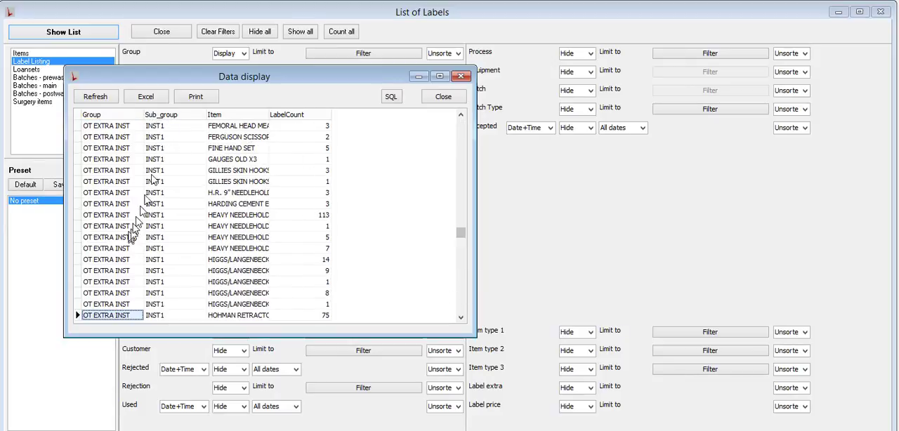
pyautogui.click(444, 101)
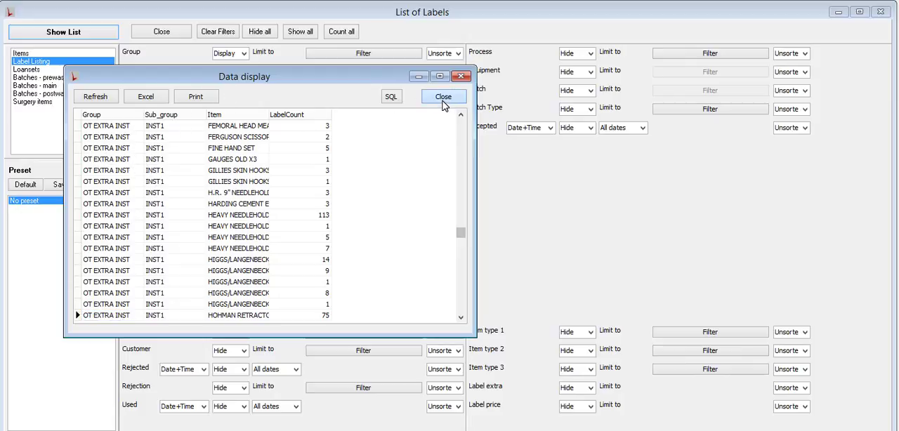
# - Set the sort order to 1 for Group, 2 for SubGroup and 3 for Item
pyautogui.click(459, 53)
pyautogui.click(460, 73)
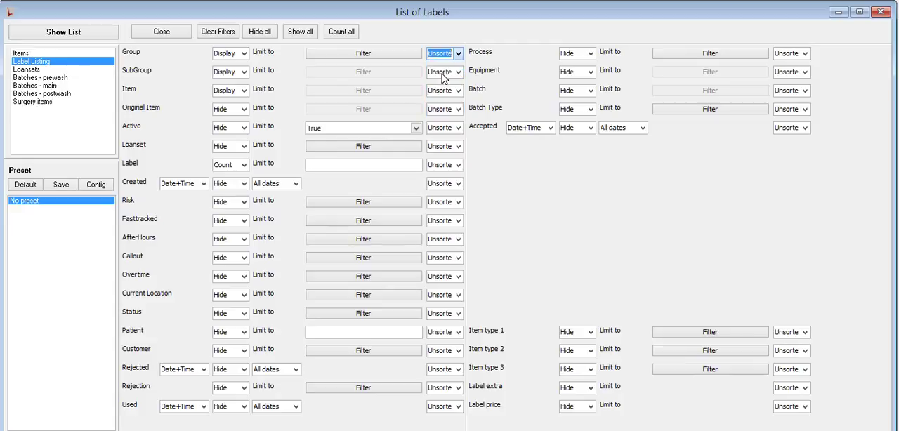
pyautogui.click(458, 72)
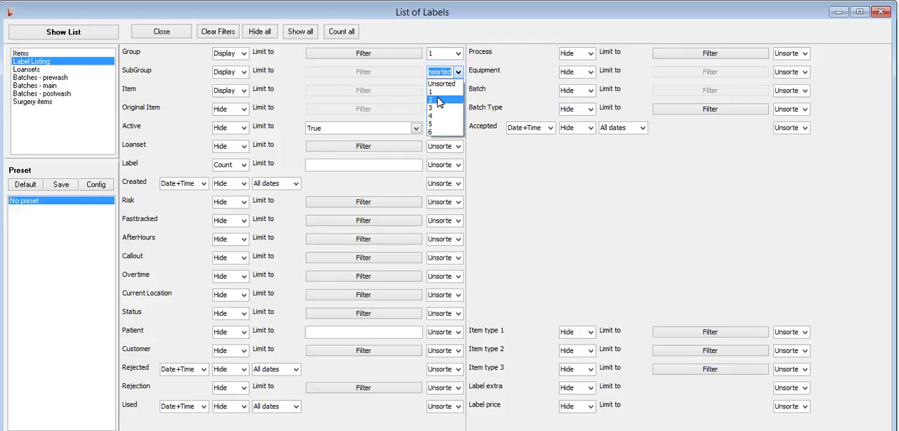
pyautogui.click(453, 101)
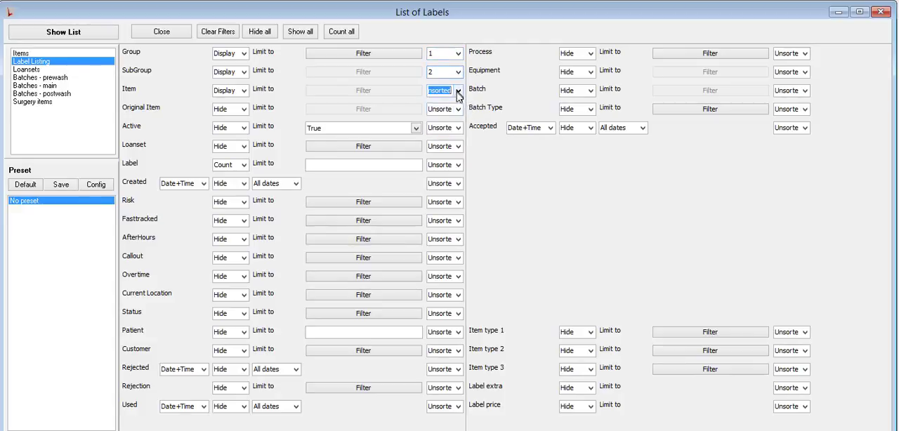
pyautogui.click(458, 91)
pyautogui.click(439, 128)
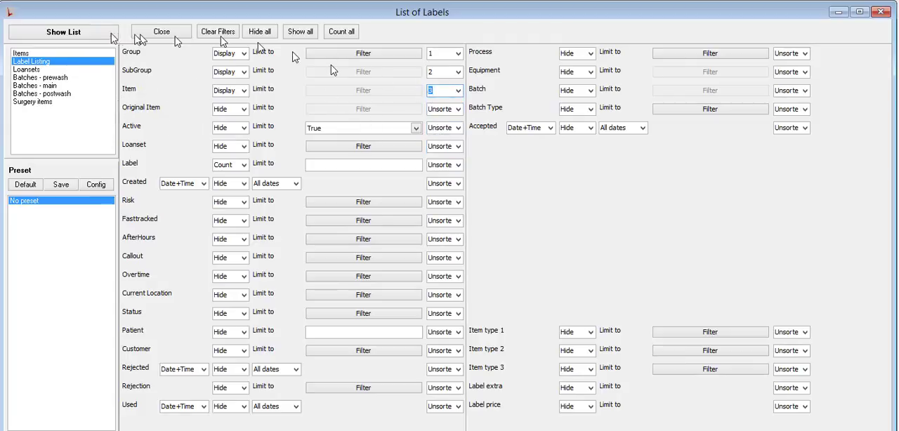
# - Generate the list sorted by group, subgroup and item, and examine how its rows are ordered
pyautogui.click(82, 34)
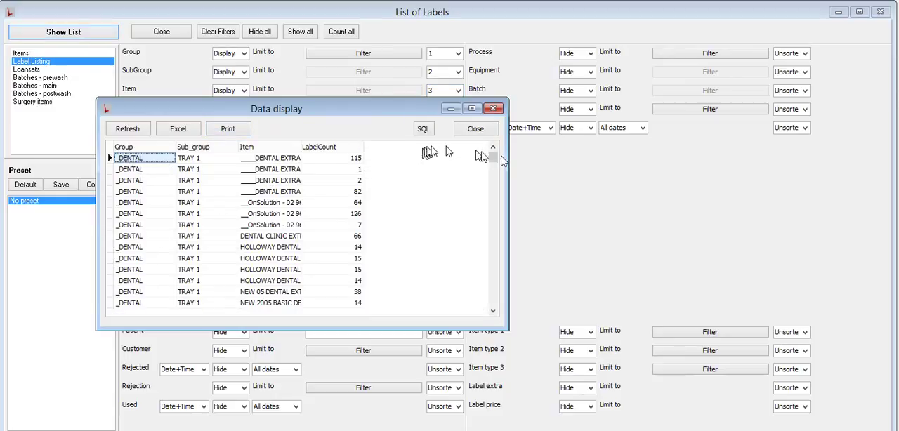
pyautogui.moveTo(493, 157); pyautogui.dragTo(493, 186)
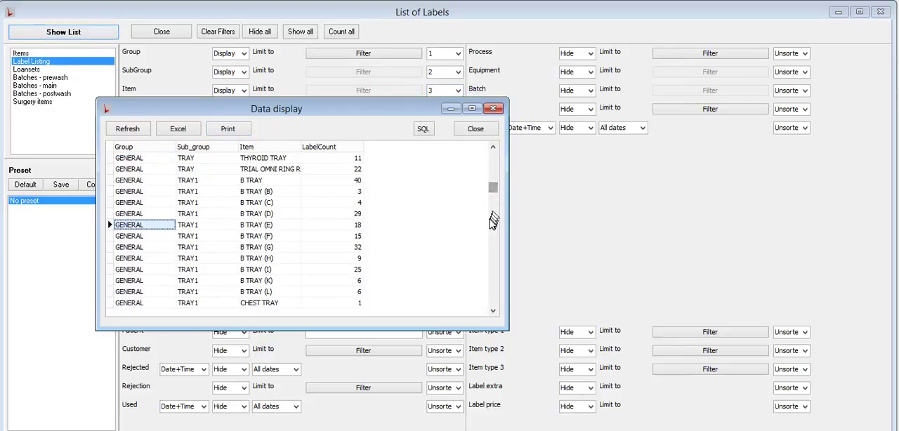
pyautogui.press('pagedown')
pyautogui.press('pagedown')
pyautogui.press('pagedown')
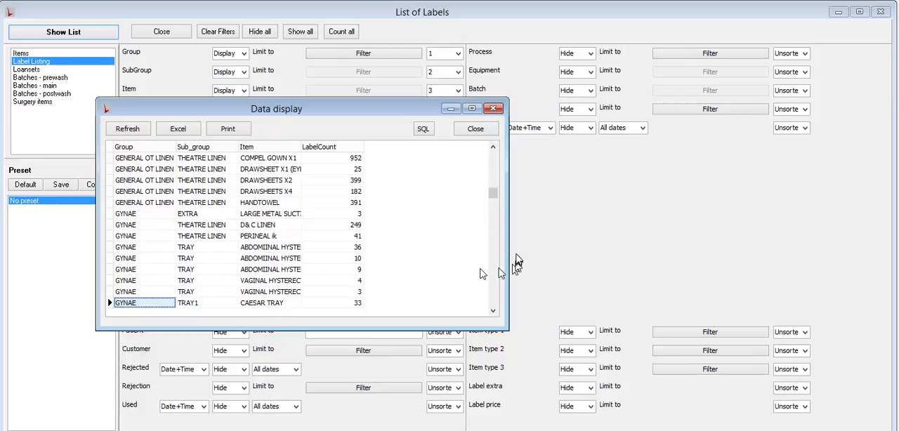
pyautogui.click(480, 129)
# - Change the sort order to 1 for Item and 3 for Group
pyautogui.click(459, 91)
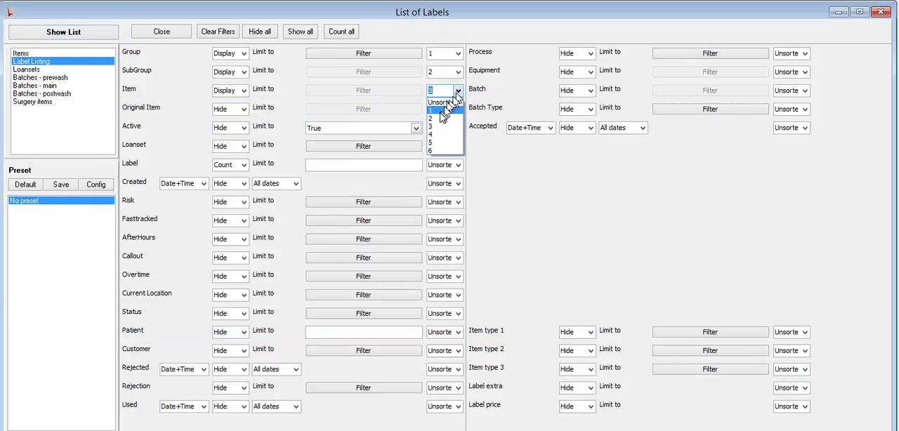
pyautogui.click(442, 110)
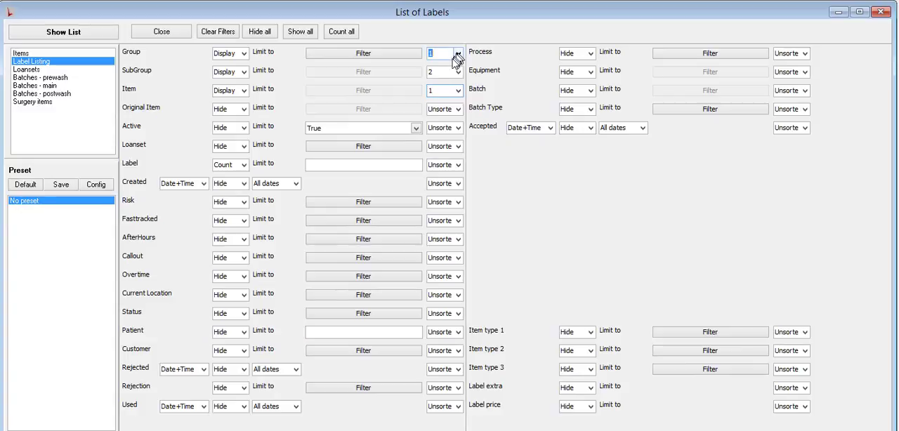
pyautogui.click(457, 54)
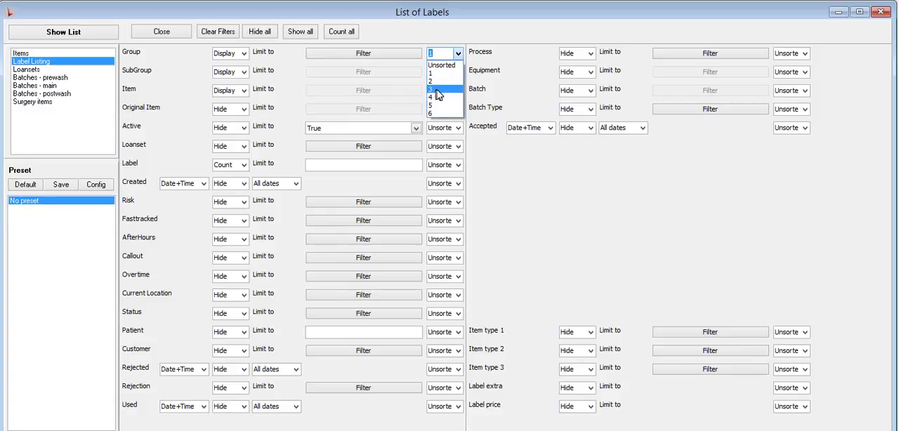
pyautogui.click(437, 89)
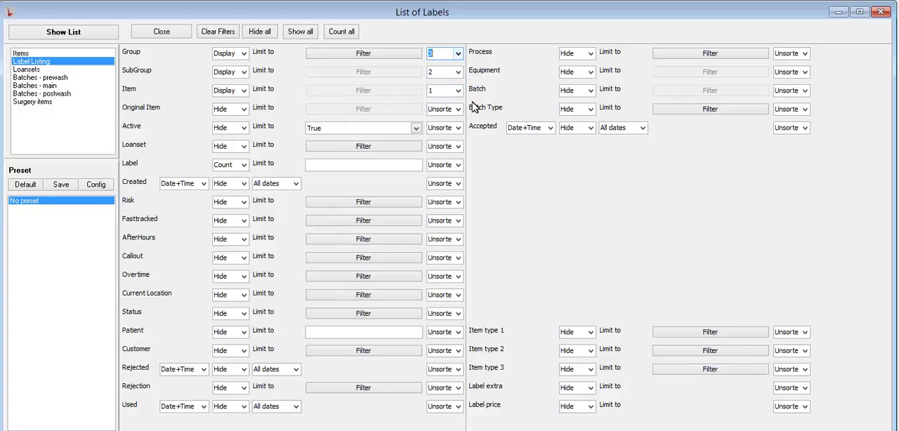
# - Generate the list sorted by item first and examine the order of its rows
pyautogui.click(42, 33)
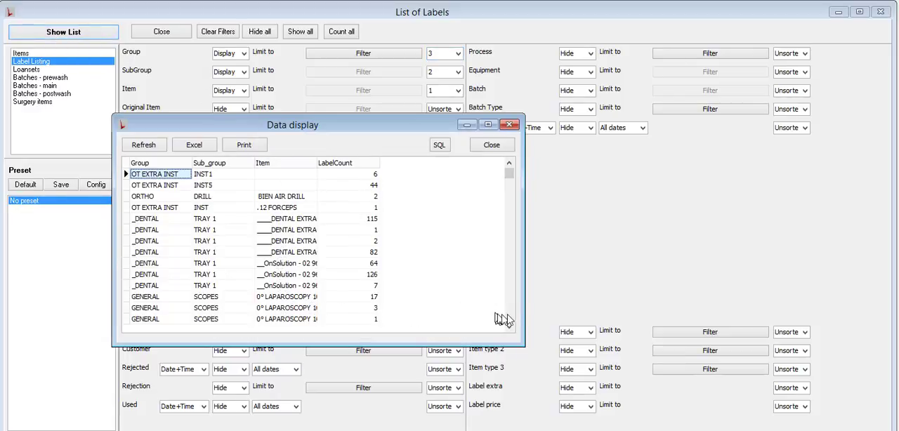
pyautogui.press('Down')
pyautogui.press('Down')
pyautogui.press('Down')
pyautogui.press('Down')
pyautogui.press('Down')
pyautogui.press('Down')
pyautogui.press('Down')
pyautogui.press('Down')
pyautogui.press('Down')
pyautogui.press('Down')
pyautogui.press('Down')
pyautogui.press('Down')
pyautogui.press('Down')
pyautogui.press('Down')
pyautogui.press('Down')
pyautogui.press('Down')
pyautogui.press('Down')
pyautogui.press('Down')
pyautogui.press('Down')
pyautogui.press('Down')
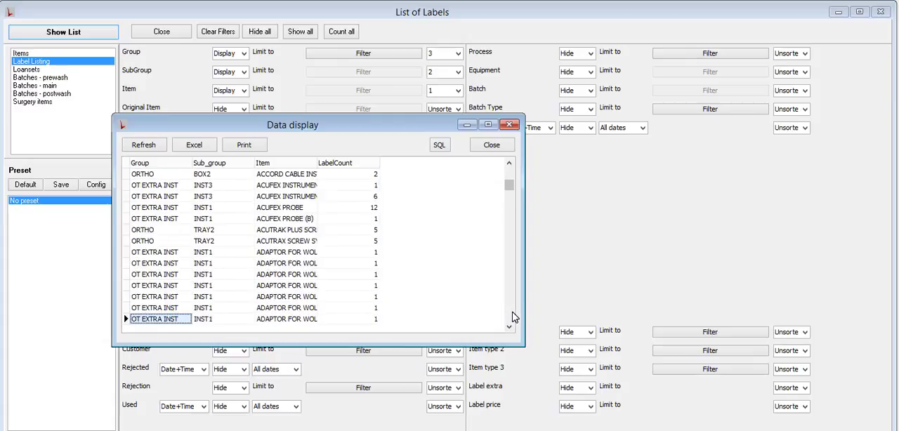
pyautogui.press('Down')
pyautogui.press('Down')
pyautogui.press('Down')
pyautogui.press('Down')
pyautogui.press('Down')
pyautogui.press('Down')
pyautogui.press('Down')
pyautogui.press('Down')
pyautogui.press('Down')
pyautogui.press('Down')
pyautogui.press('Down')
pyautogui.press('Down')
pyautogui.press('Down')
pyautogui.press('Down')
pyautogui.press('Down')
pyautogui.press('Down')
pyautogui.press('Down')
pyautogui.press('Down')
pyautogui.press('Down')
pyautogui.press('Down')
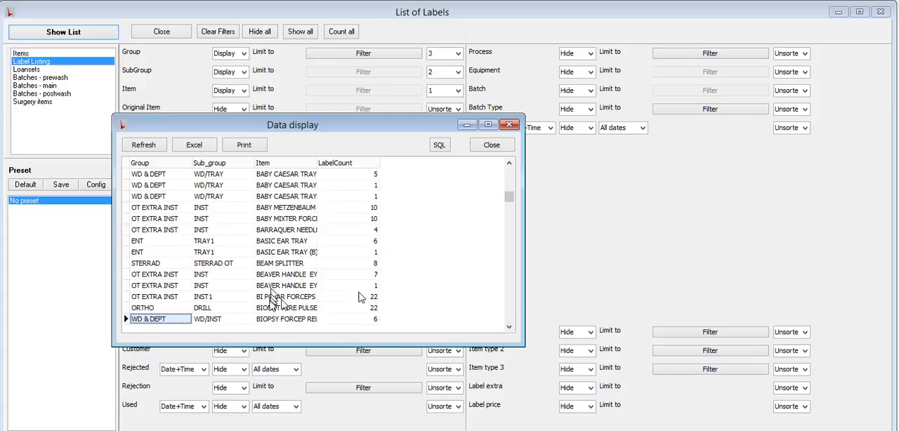
# - Examine further rows of the item-sorted list and close the results
pyautogui.press('Down')
pyautogui.press('Down')
pyautogui.press('Down')
pyautogui.press('Down')
pyautogui.press('Down')
pyautogui.press('Down')
pyautogui.press('Down')
pyautogui.press('Down')
pyautogui.press('Down')
pyautogui.press('Down')
pyautogui.press('Down')
pyautogui.press('Down')
pyautogui.press('Down')
pyautogui.press('Down')
pyautogui.press('Down')
pyautogui.press('Down')
pyautogui.press('Down')
pyautogui.press('Down')
pyautogui.press('Down')
pyautogui.press('Down')
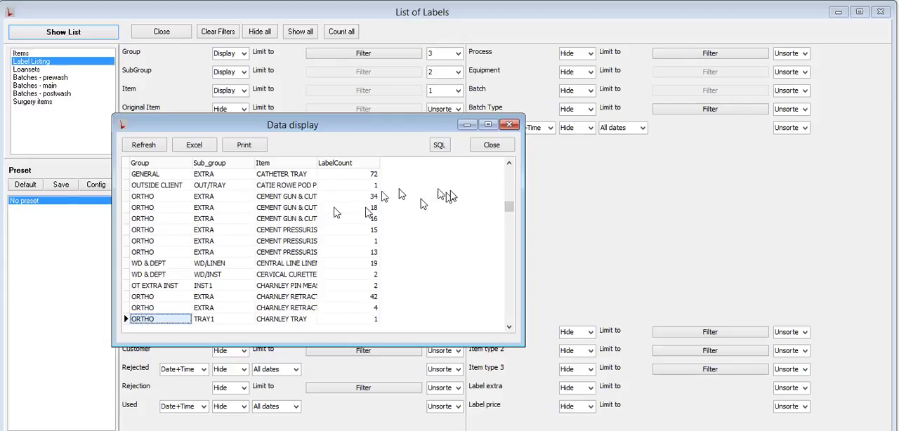
pyautogui.click(496, 146)
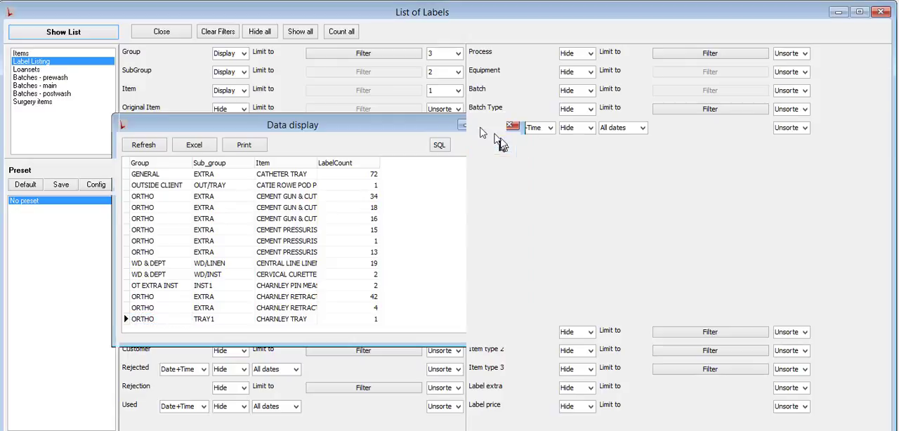
# - Set the sort order of Group, SubGroup and Item to Unsorted
pyautogui.click(458, 53)
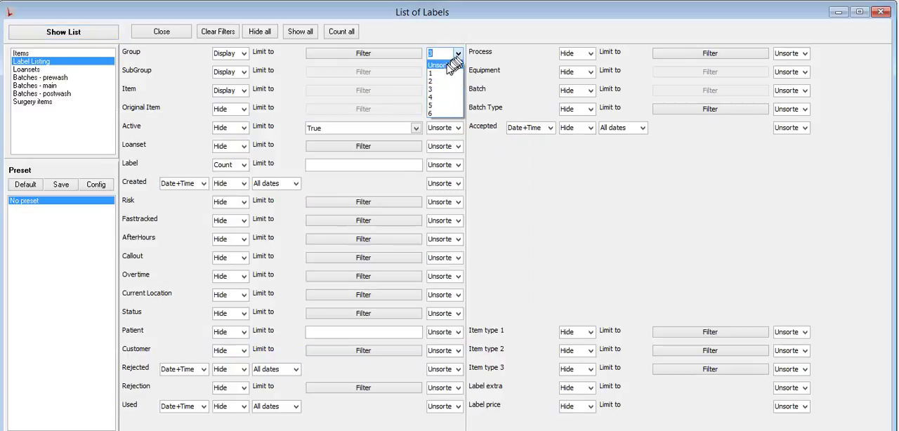
pyautogui.click(450, 64)
pyautogui.click(456, 73)
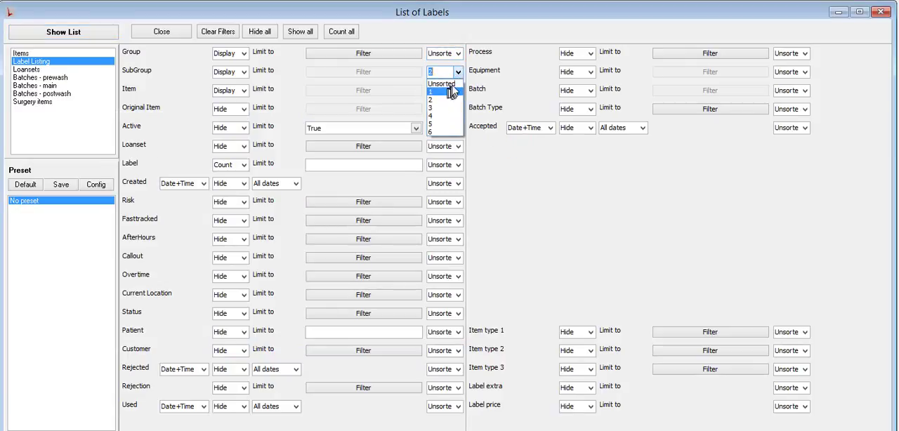
pyautogui.click(456, 87)
pyautogui.click(457, 93)
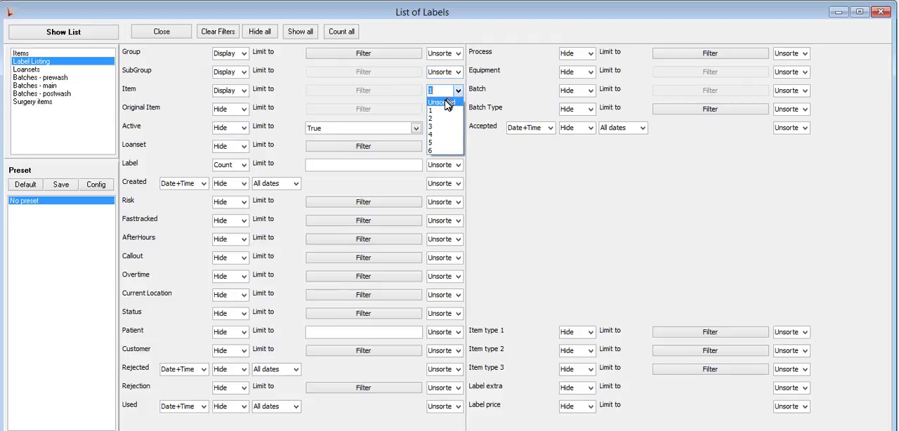
pyautogui.click(448, 104)
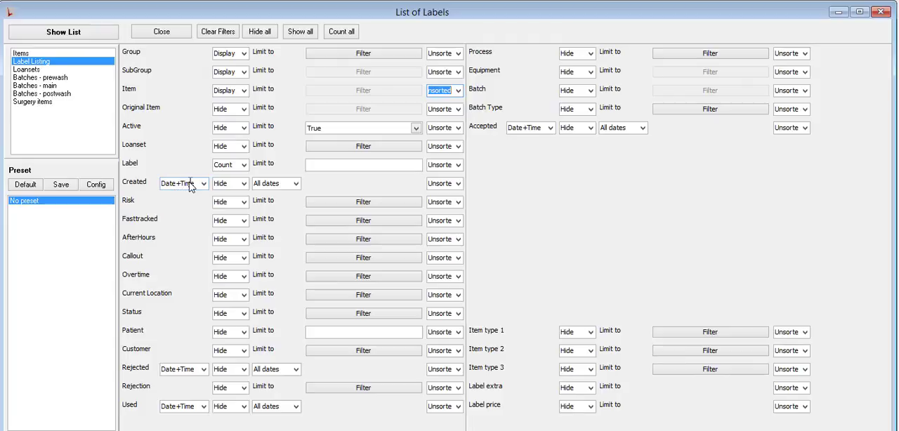
# - Set the sort order to 1 for the Label count
pyautogui.click(458, 165)
pyautogui.click(458, 166)
pyautogui.click(446, 188)
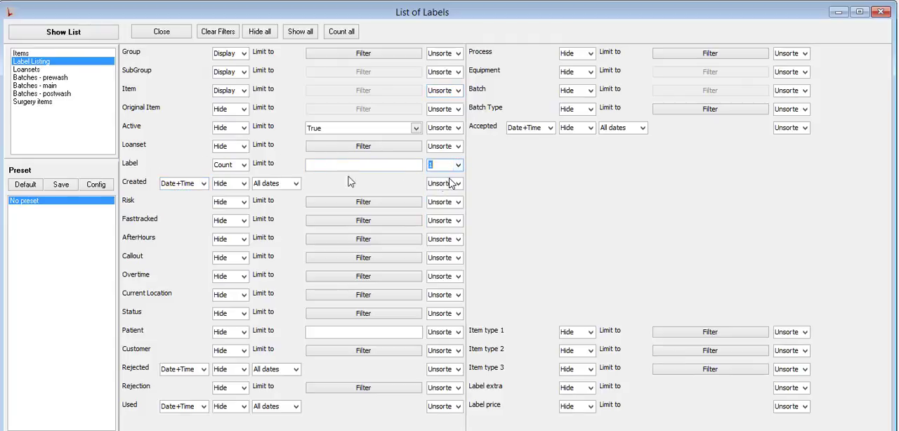
# - Generate the list sorted by label count, examine its rows down to the end, and close the results
pyautogui.click(53, 33)
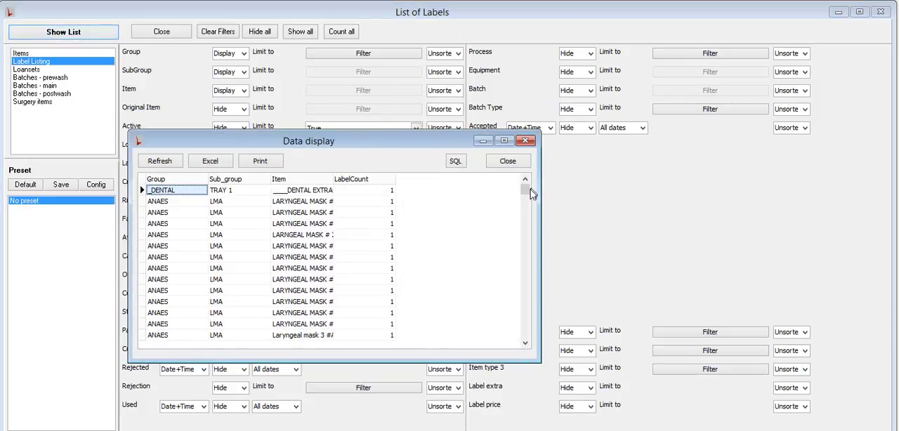
pyautogui.moveTo(528, 196); pyautogui.dragTo(525, 341)
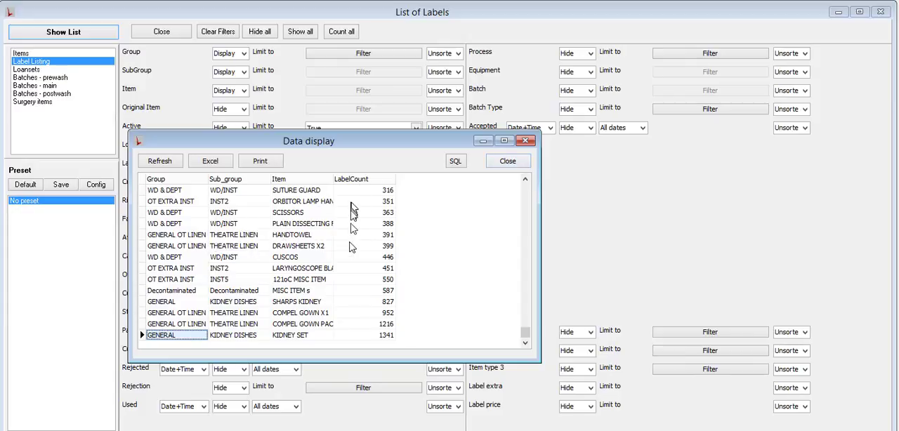
pyautogui.click(522, 163)
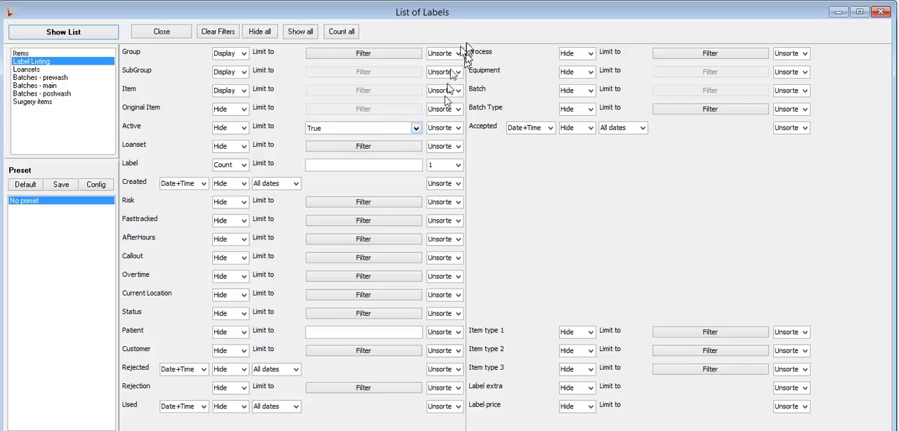
# - Set the sort order to 1 for Group as well, and generate the list to review label counts within each group
pyautogui.click(457, 166)
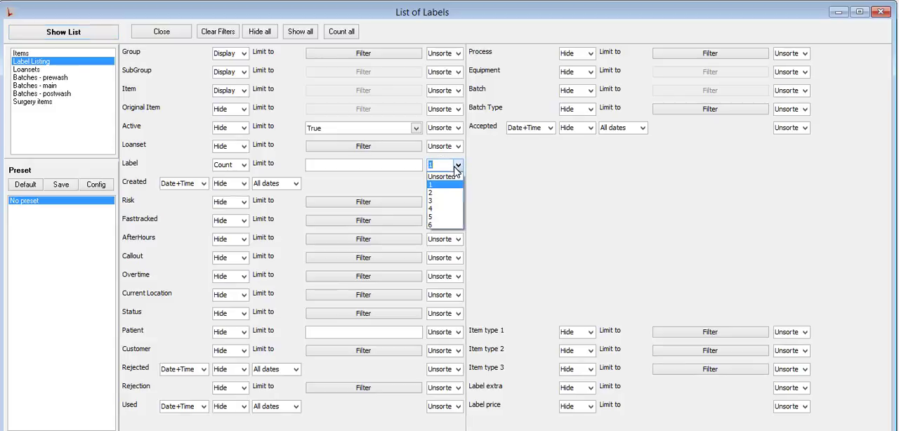
pyautogui.click(458, 59)
pyautogui.click(460, 57)
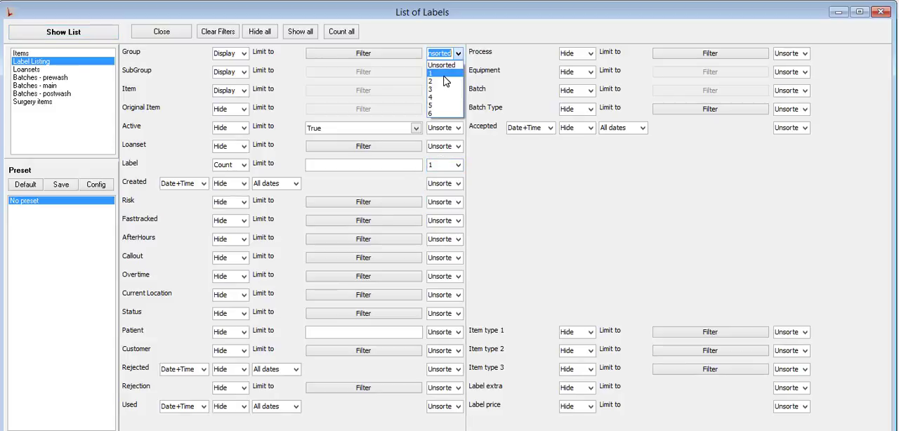
pyautogui.click(448, 76)
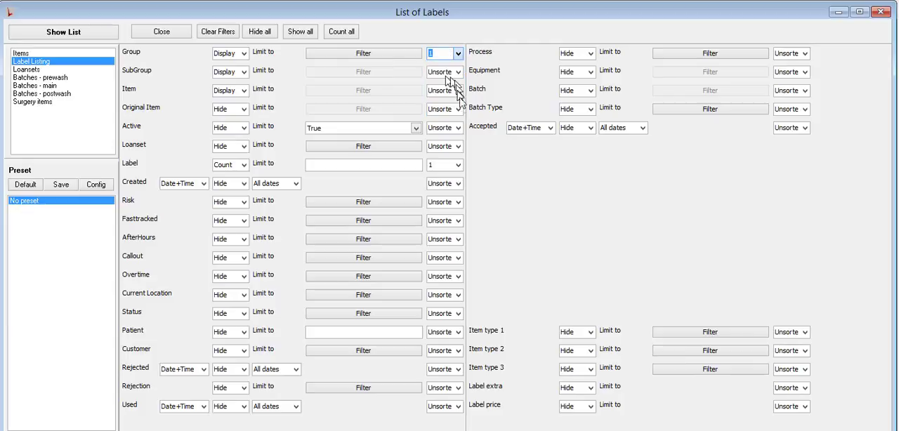
pyautogui.click(61, 39)
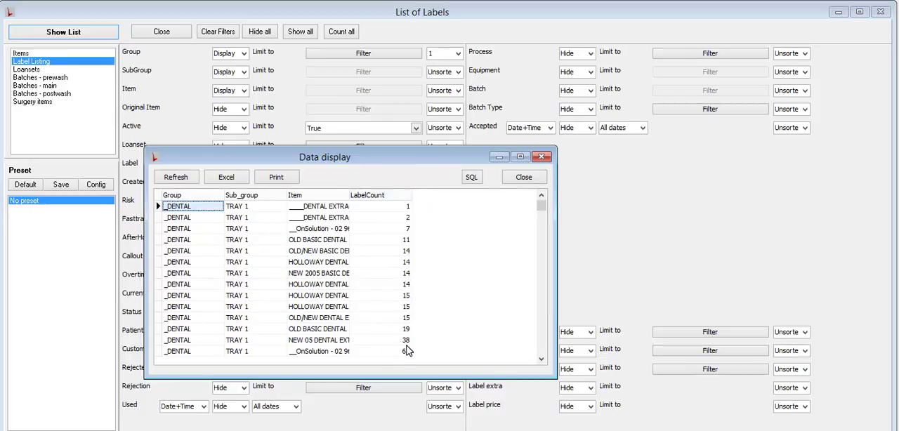
pyautogui.click(536, 174)
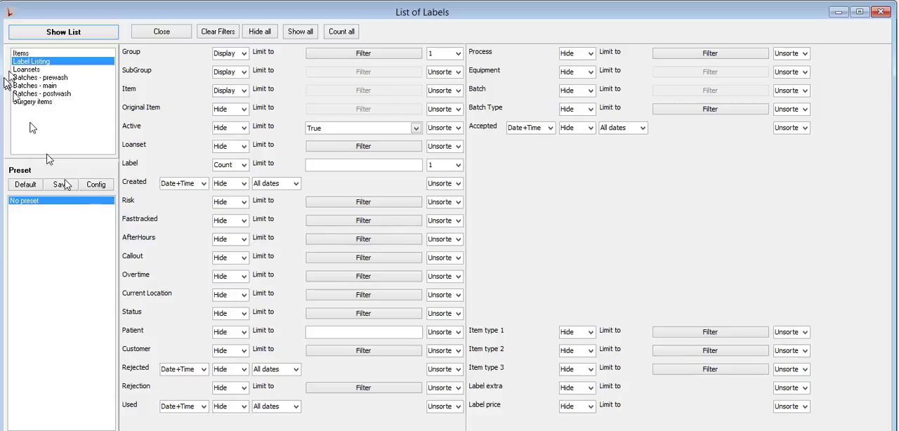
# - Compare the fields offered by the Items, Surgery items, Label Listing and Batches - main list types
pyautogui.click(20, 54)
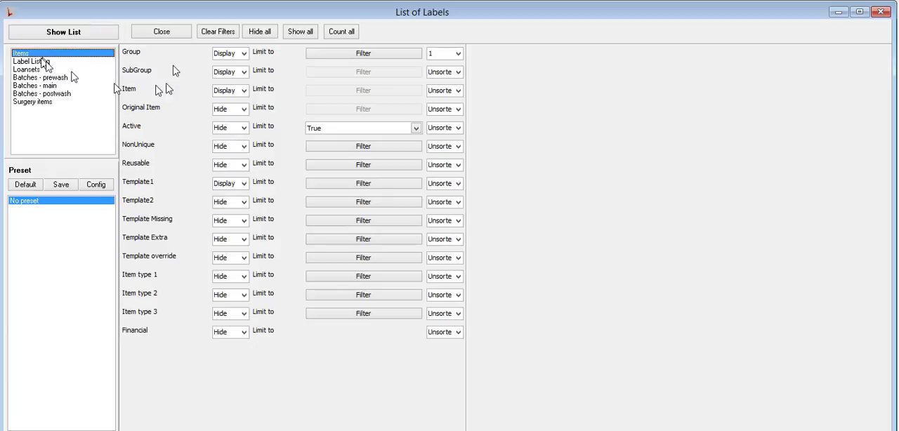
pyautogui.click(30, 102)
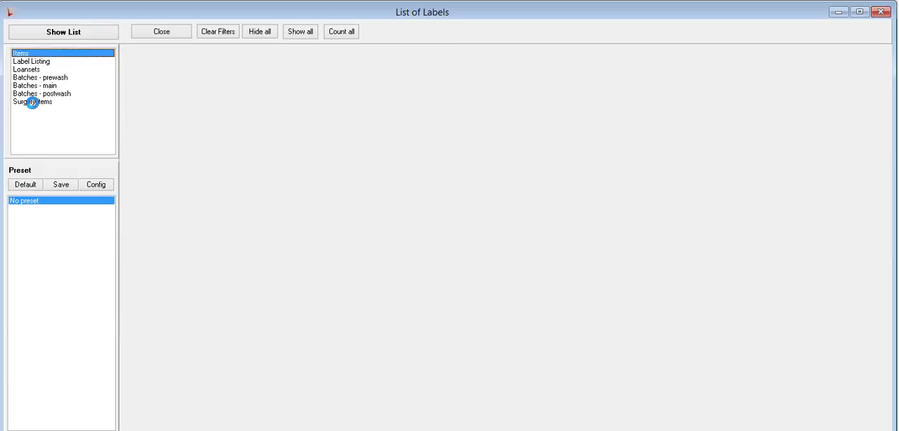
pyautogui.click(44, 61)
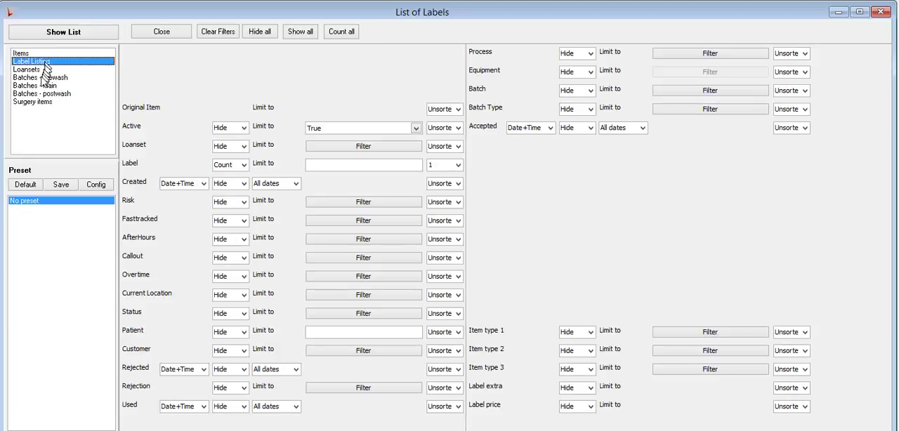
pyautogui.click(40, 85)
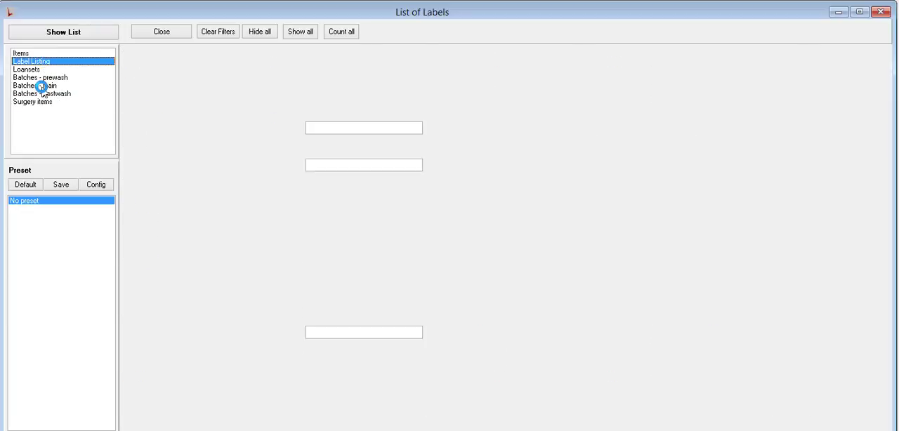